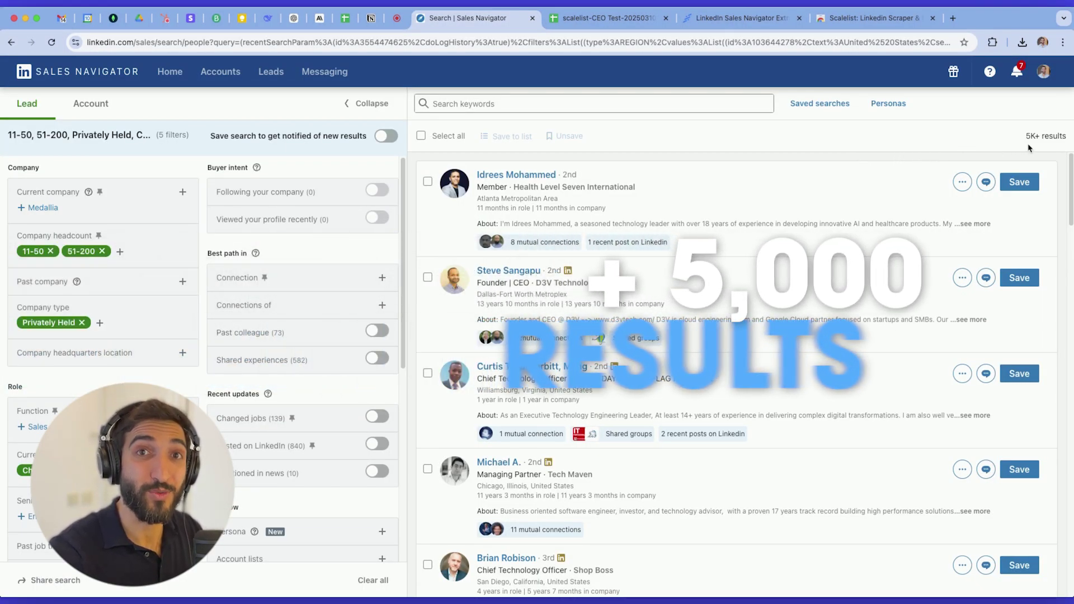
- Select all leads on the first search results page and look through them down to the page navigation
left_click(615, 22)
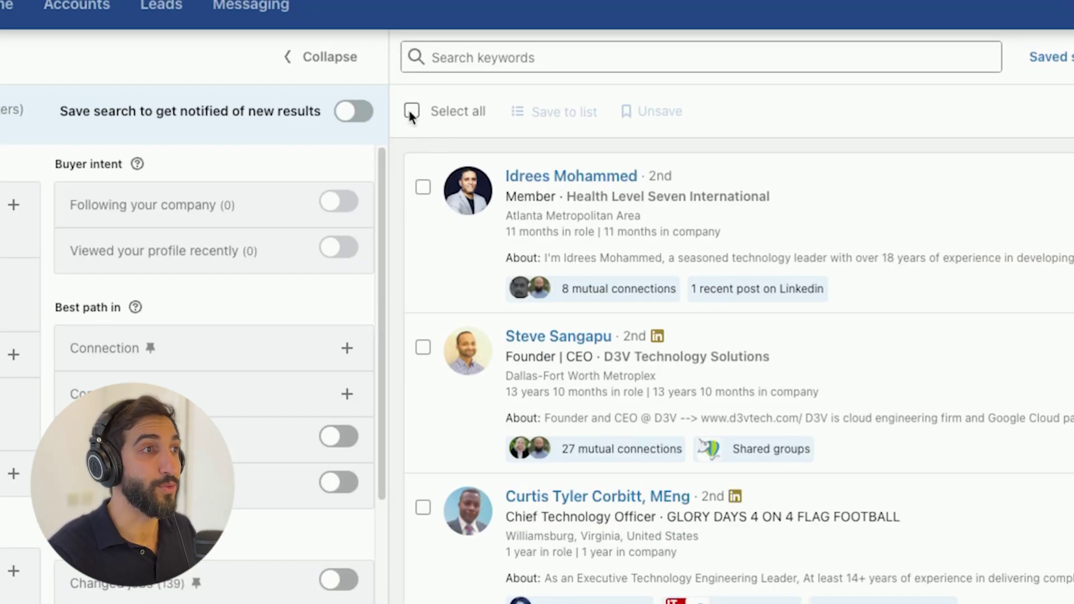
left_click(411, 112)
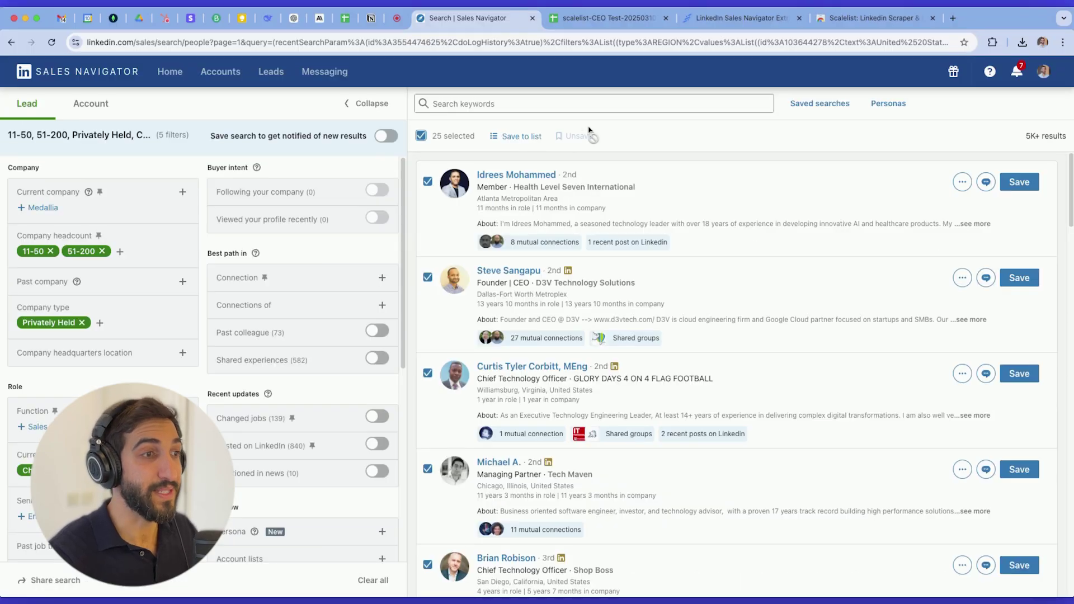
scroll(884, 306, "down", 10)
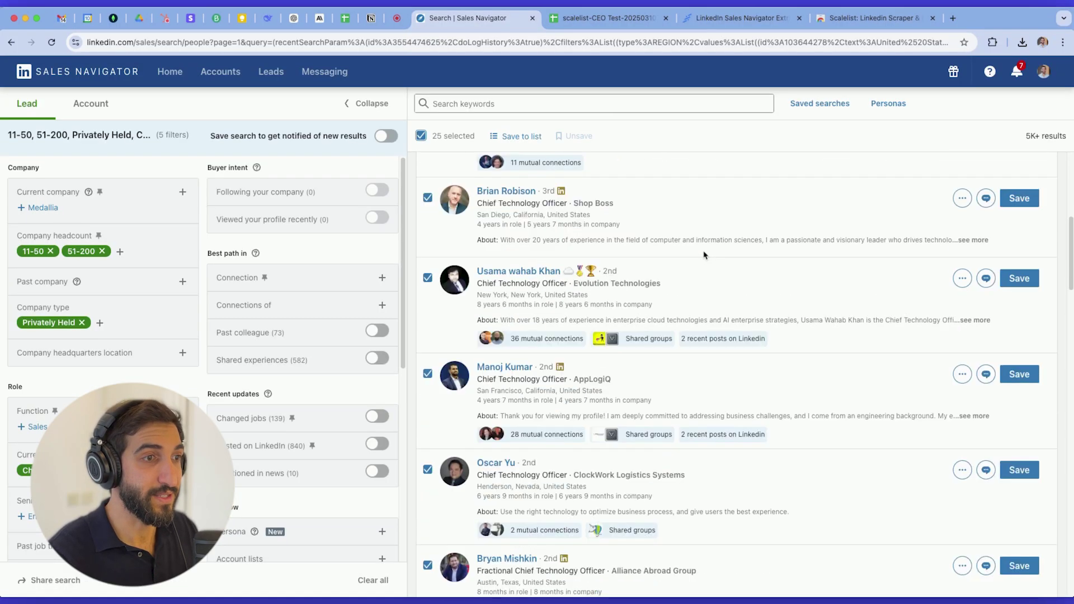
scroll(704, 251, "down", 10)
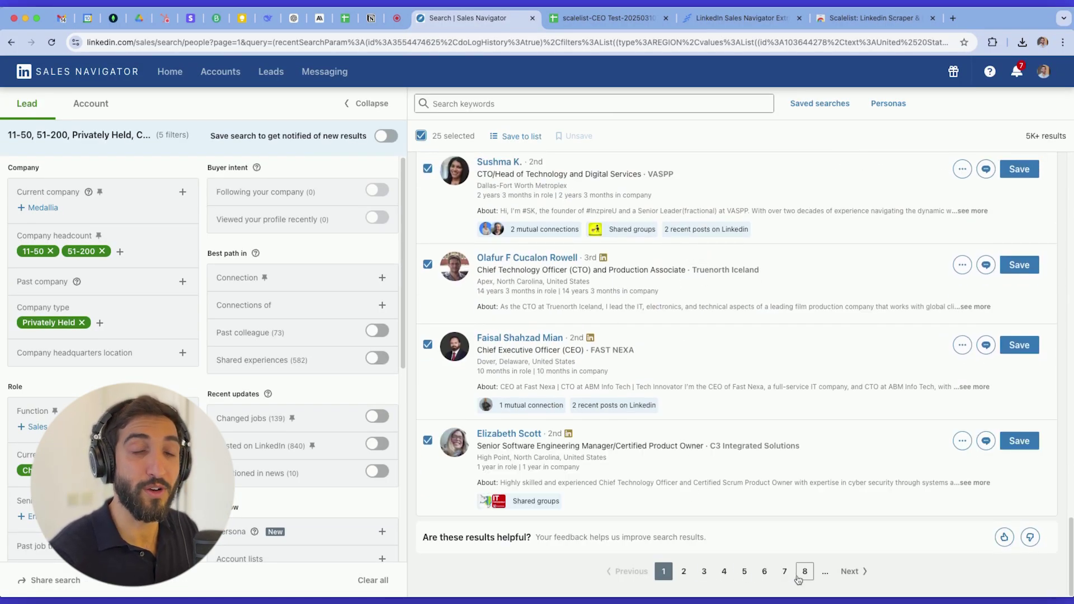
- Open page 100 of the lead search results by setting the URL's page value to 100, and view its leads
left_click(239, 42)
type("00")
key("Return")
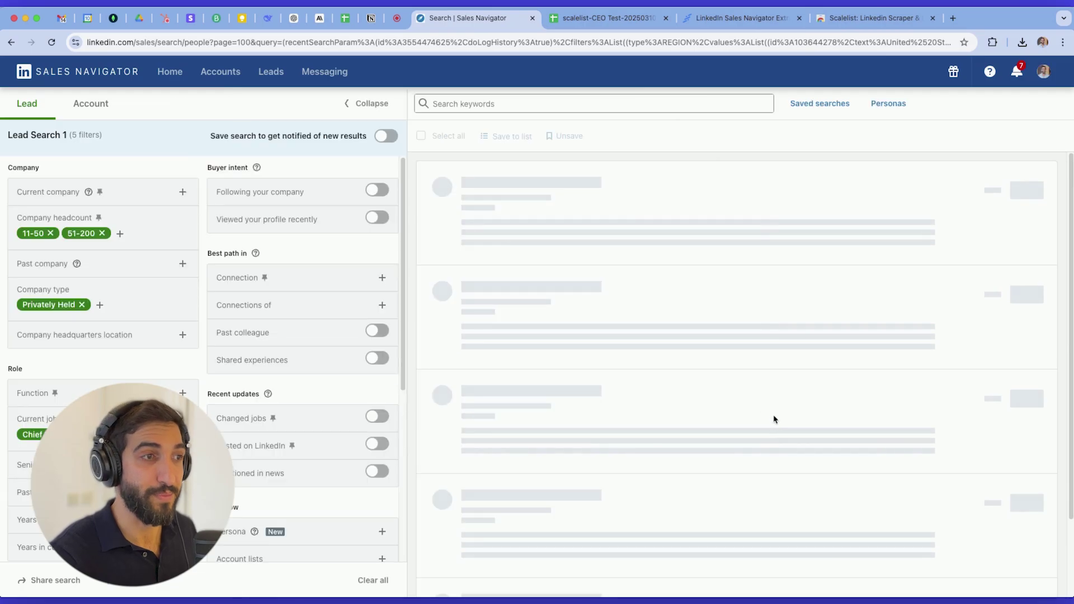
scroll(783, 448, "down", 10)
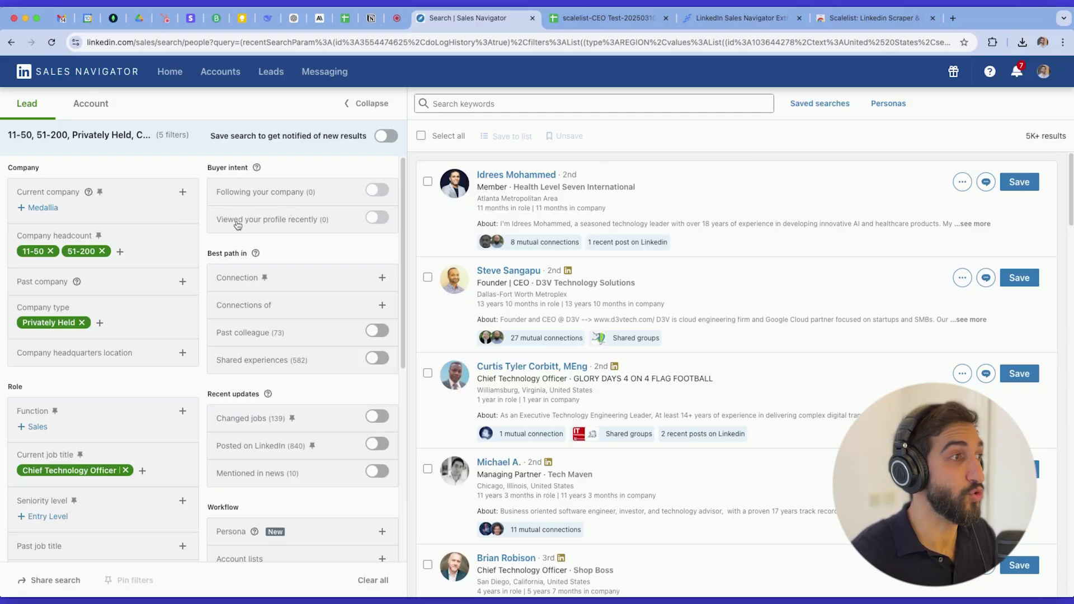
- Filter the lead search by years in current company: Less than 1 year, 1 to 2 years and 3 to 5 years
scroll(224, 219, "down", 2)
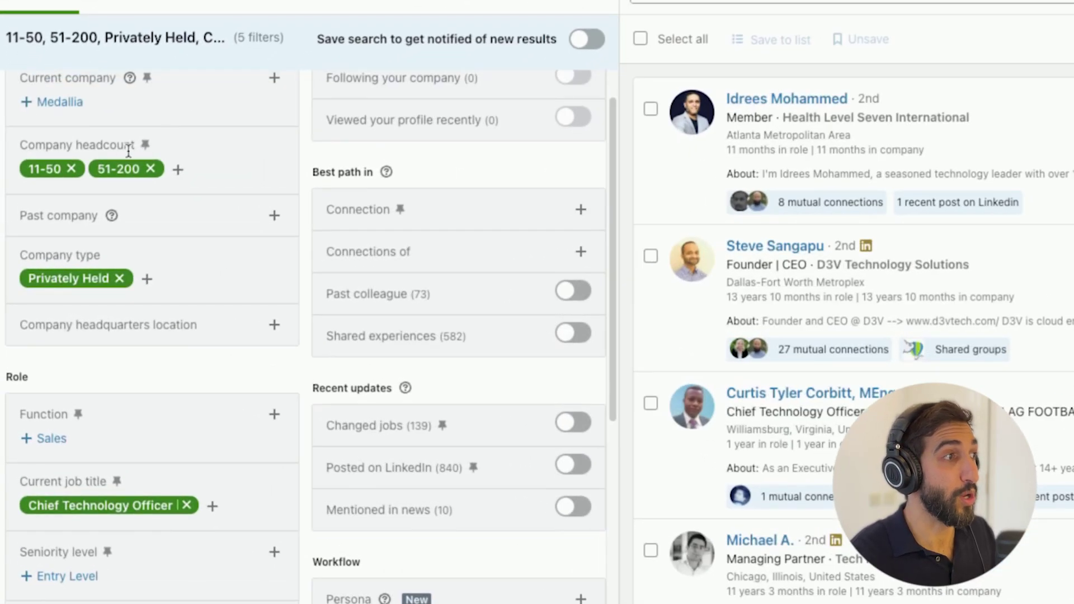
scroll(177, 271, "down", 1)
scroll(211, 250, "down", 5)
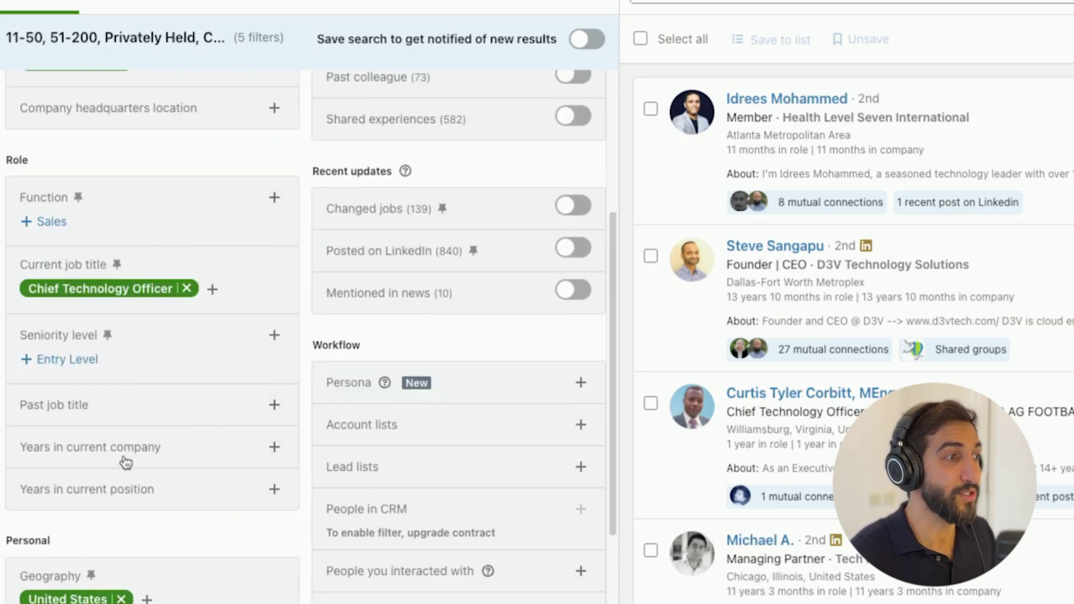
left_click(171, 455)
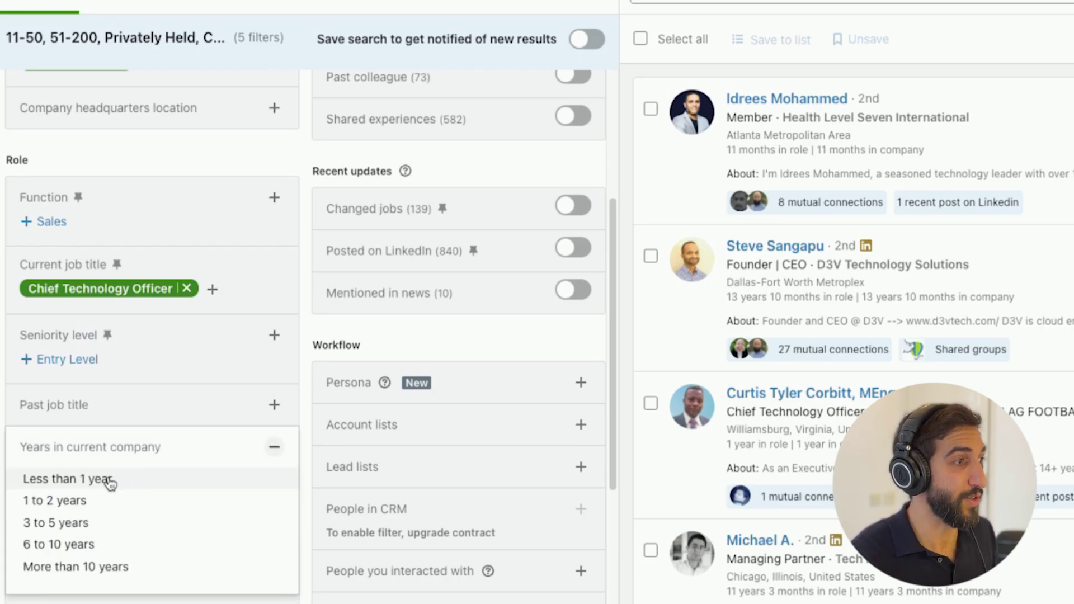
left_click(105, 479)
left_click(81, 508)
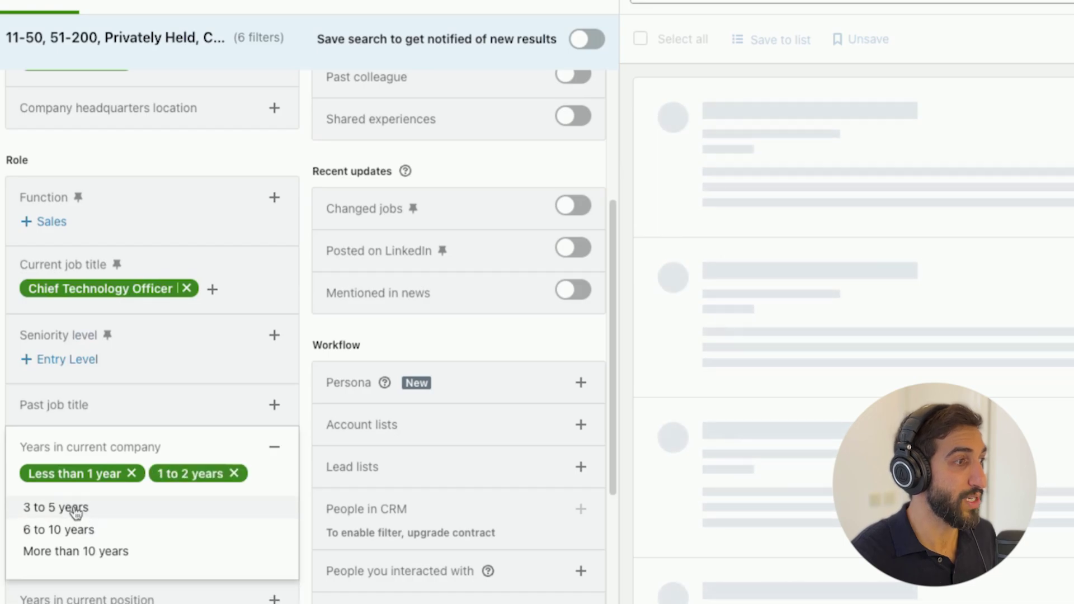
left_click(74, 508)
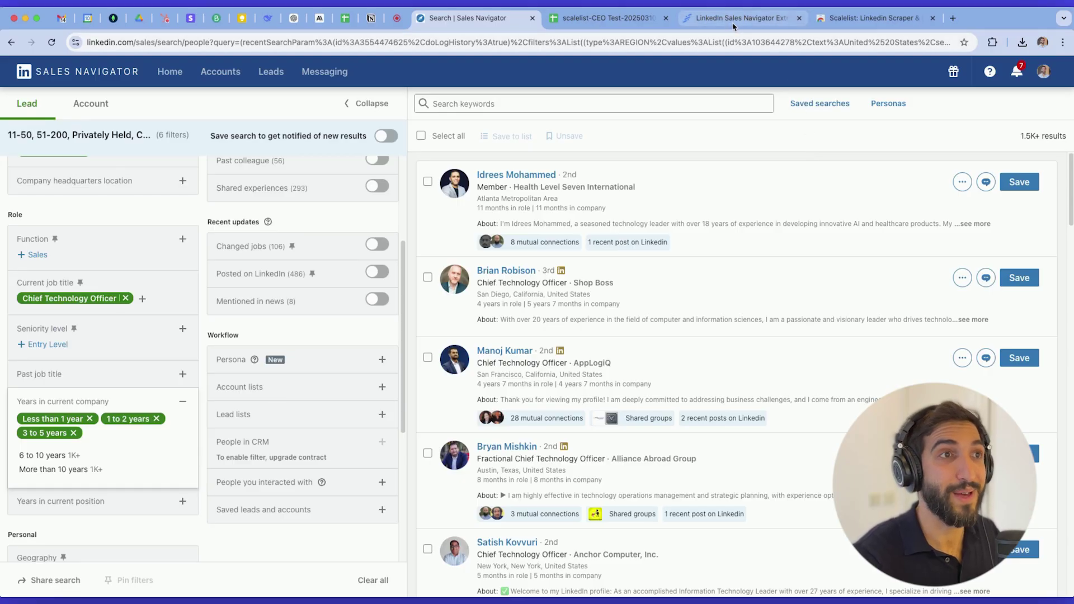
- Switch to the Chrome Web Store and add the Scalelist: Linkedin Scraper & Email Finder extension to Chrome
left_click(739, 19)
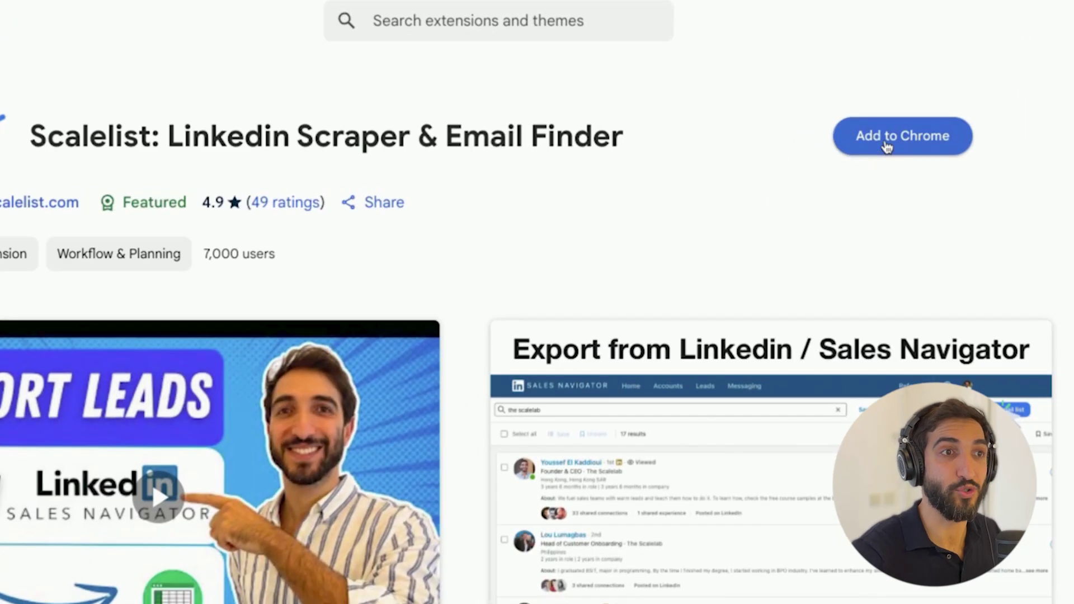
left_click(807, 152)
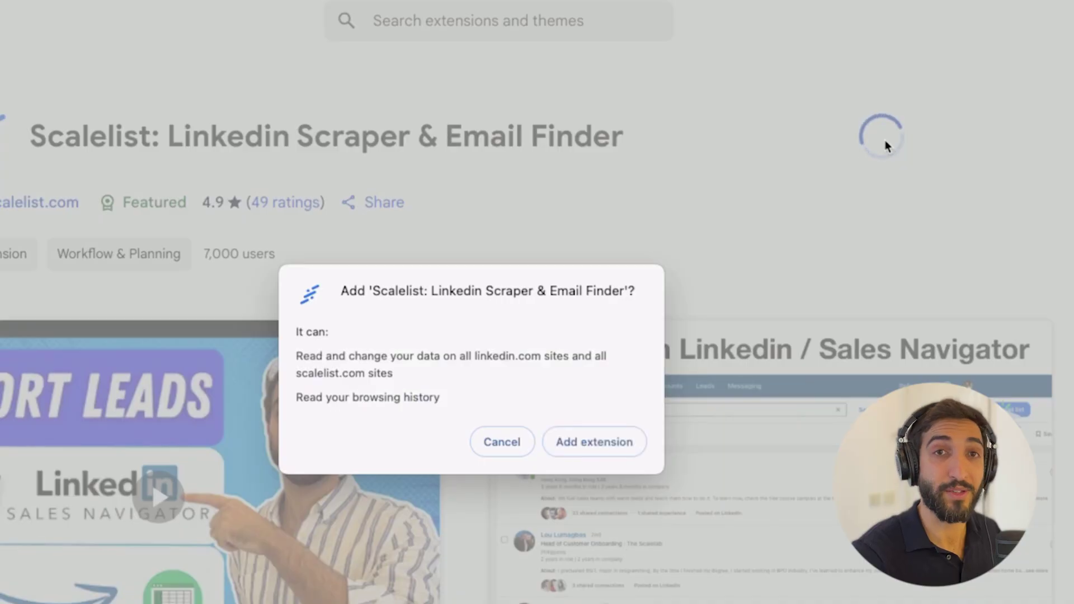
left_click(583, 444)
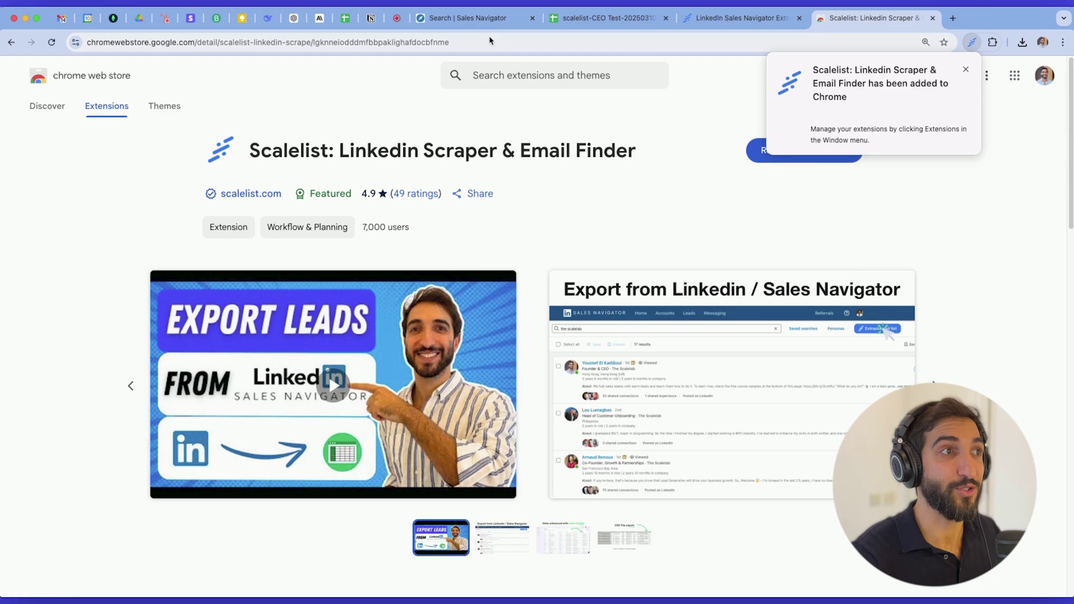
- Return to the Sales Navigator lead search, reload it and start a Scalelist export of the filtered leads
left_click(481, 18)
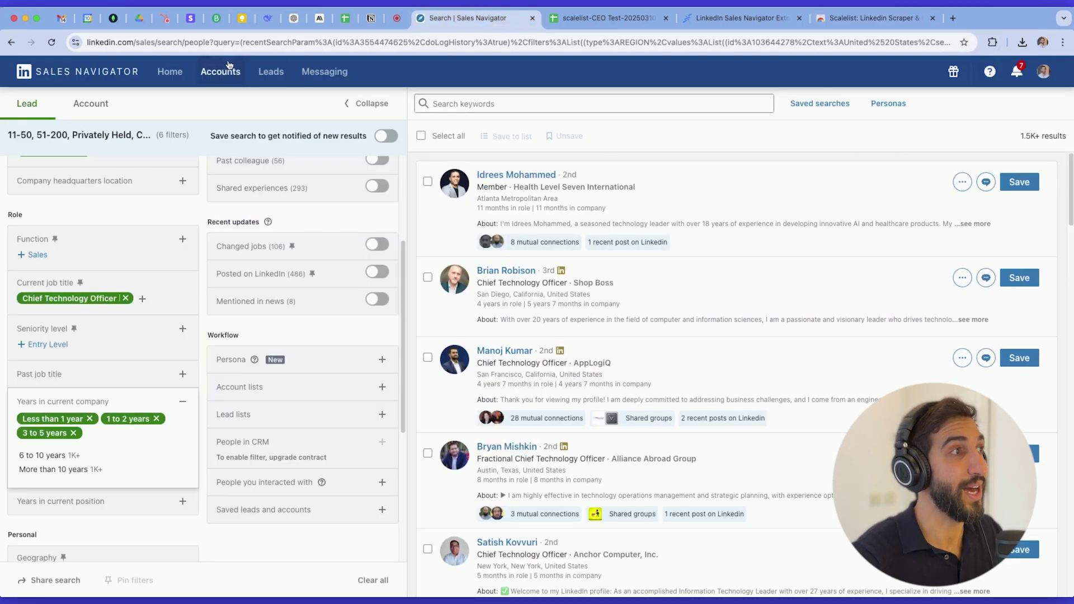
left_click(51, 43)
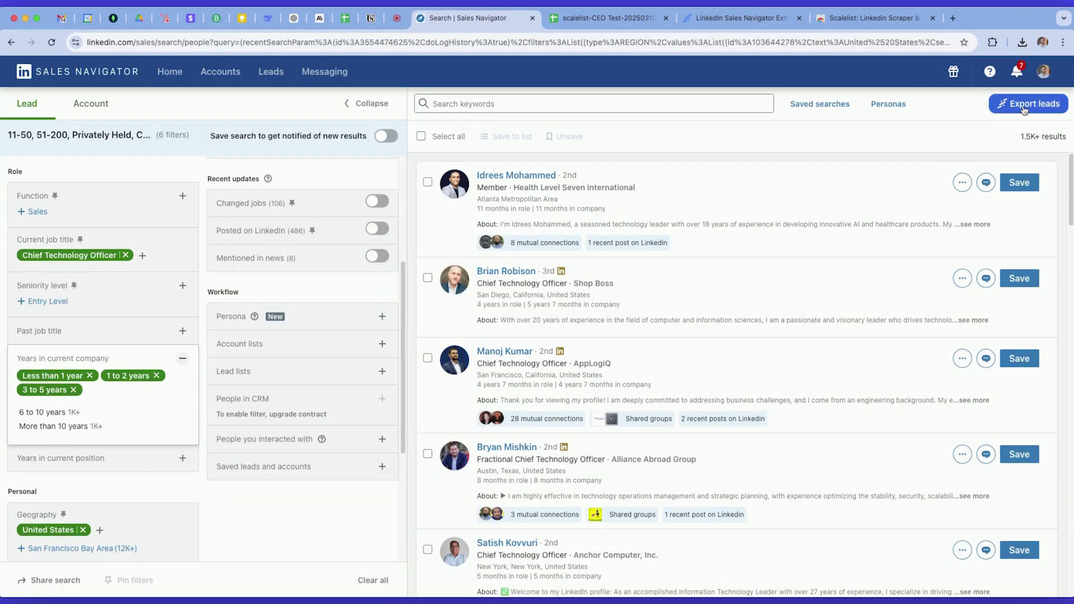
left_click(1024, 108)
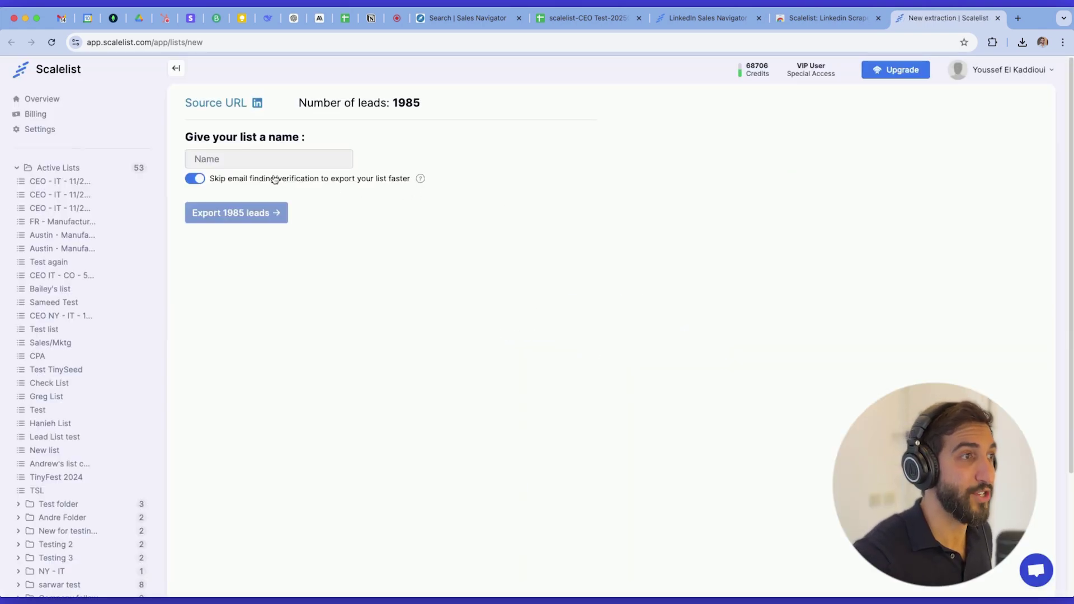
- Export the leads to a list named "CEO test" with the skipping of email finding/verification turned off
left_click(267, 160)
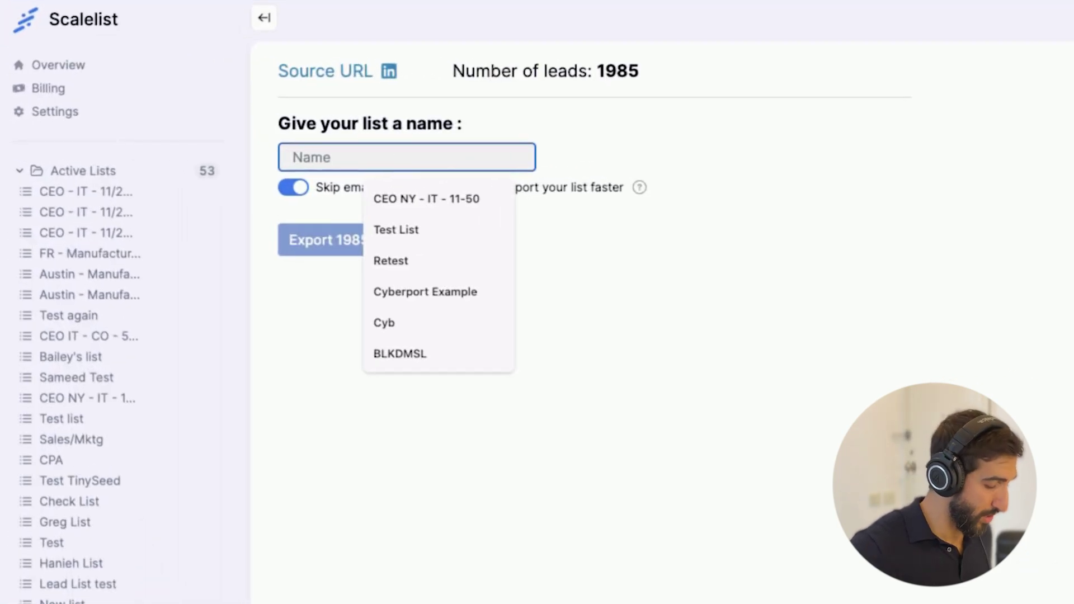
type("CEO ")
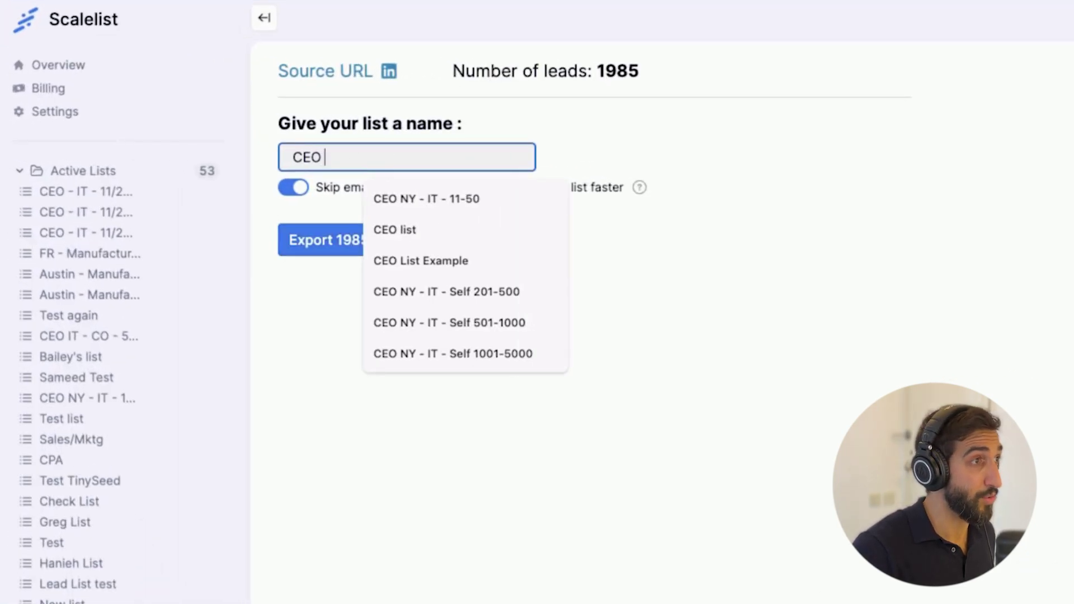
type("test")
left_click(637, 145)
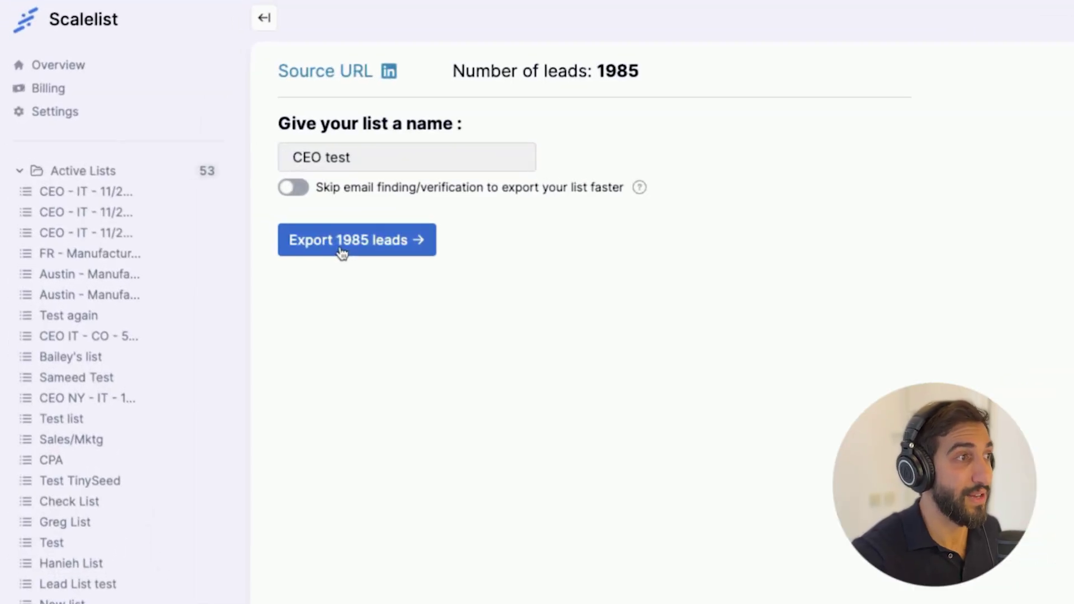
left_click(342, 253)
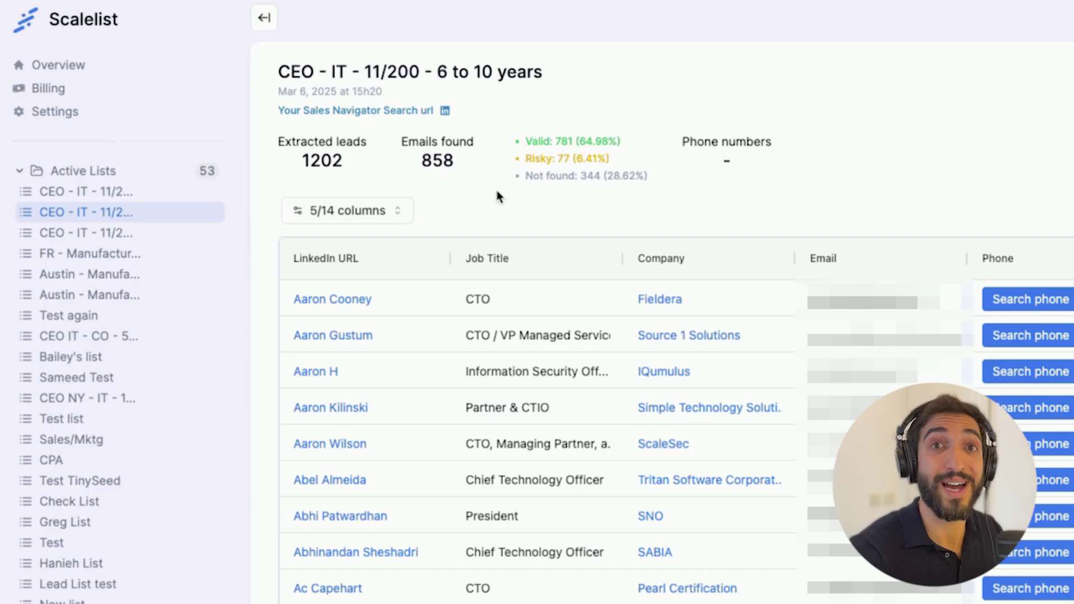
- Create a folder named "CEO test" in the active lists and move the three CEO - IT - 11/200 lists into it
left_click(406, 211)
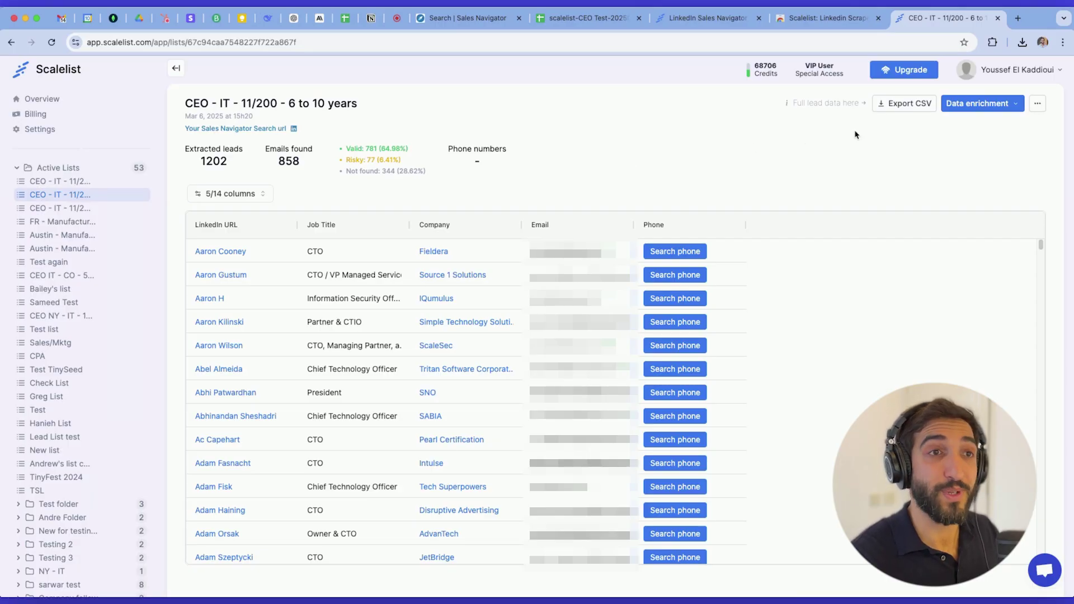
left_click(108, 169)
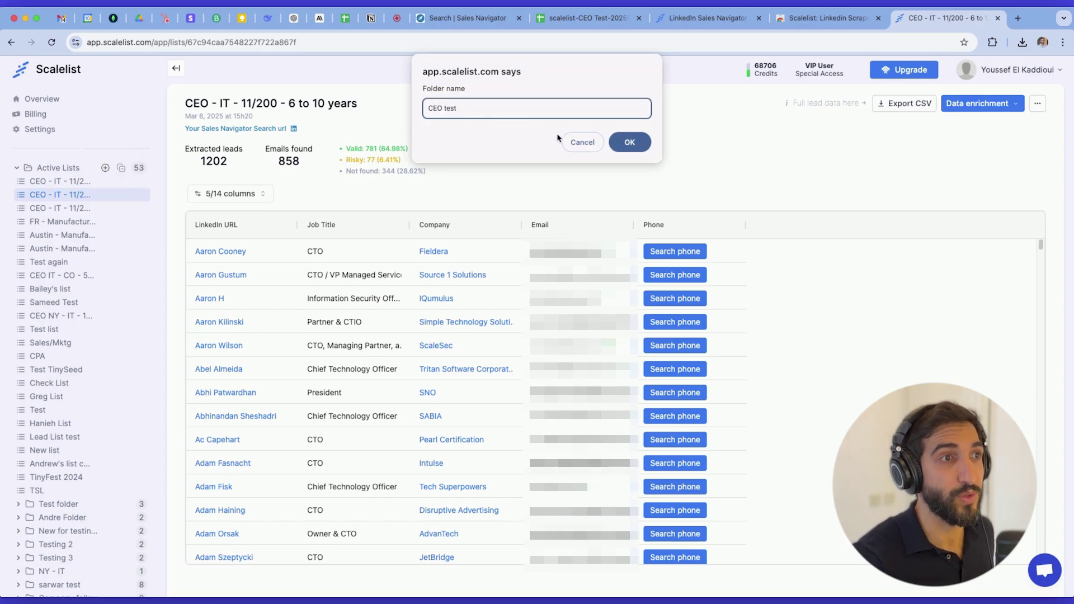
left_click(629, 142)
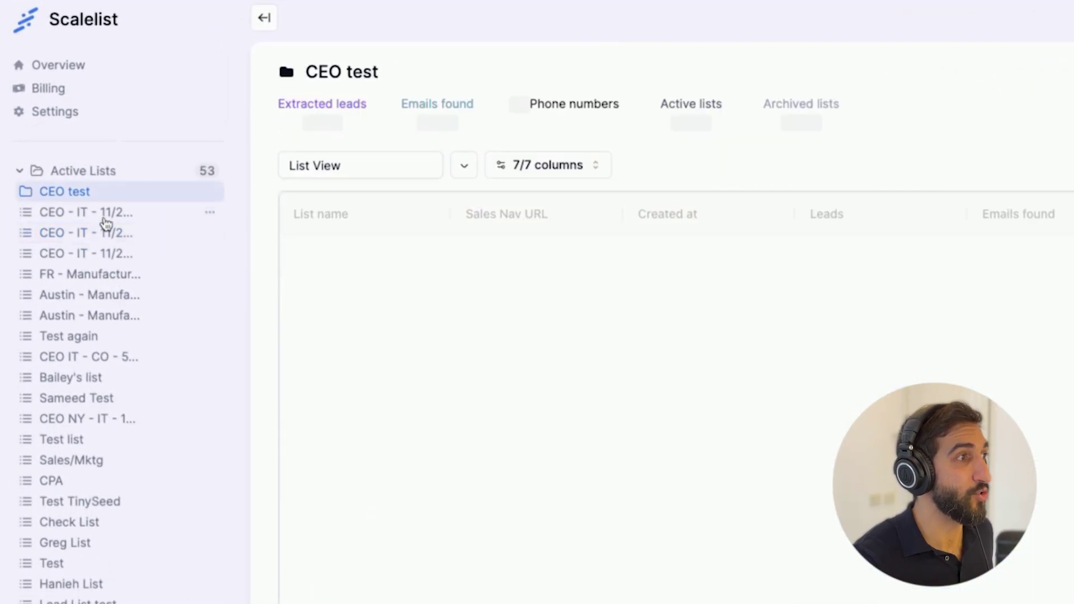
left_click_drag(105, 223, 75, 190)
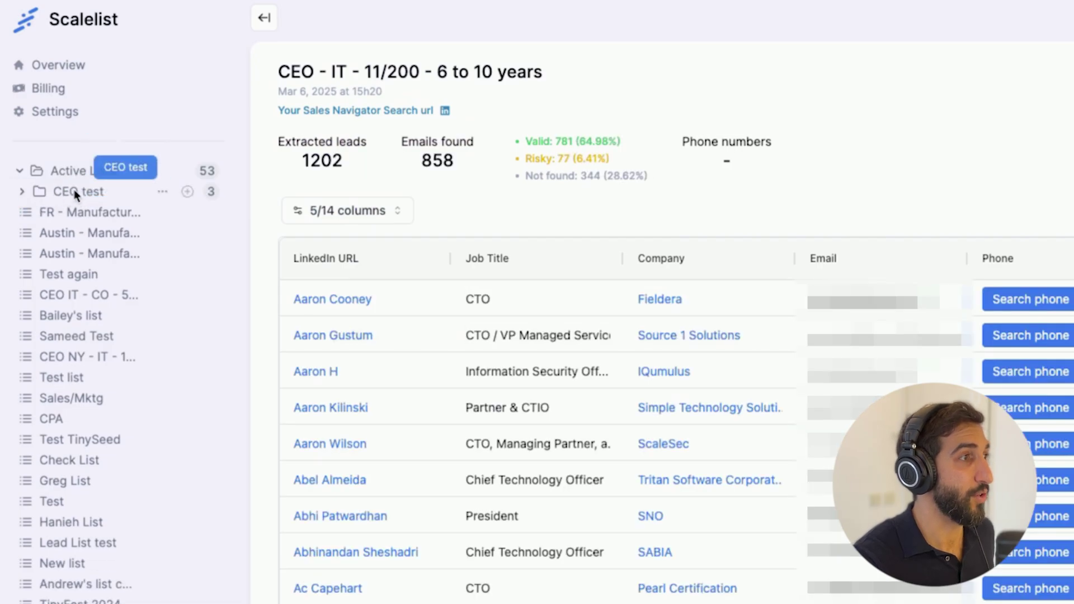
- Open the CEO test folder and export all of its leads as a CSV file
left_click(72, 191)
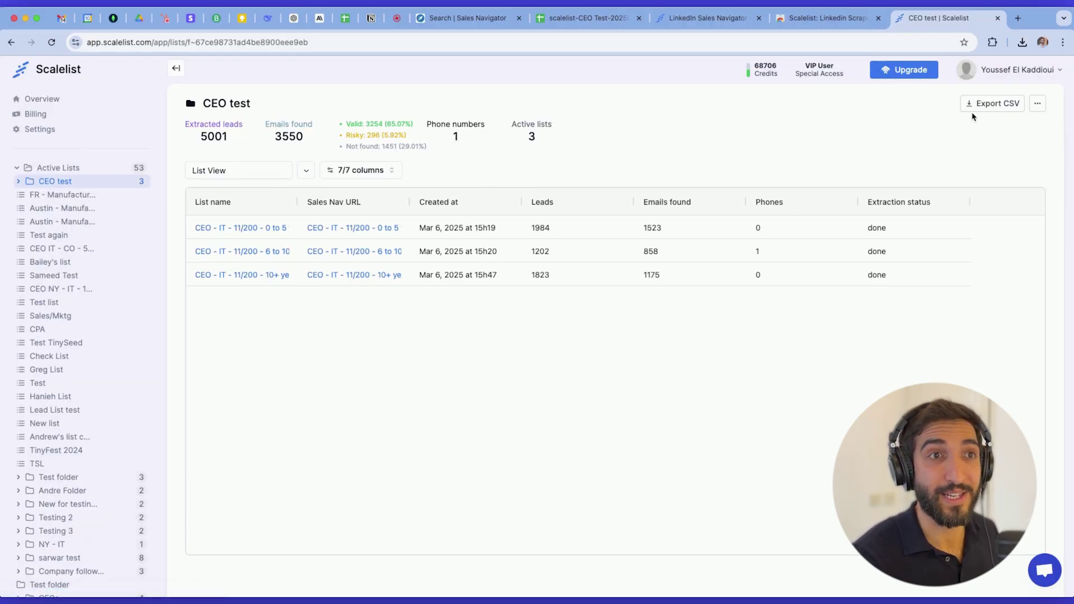
left_click(983, 105)
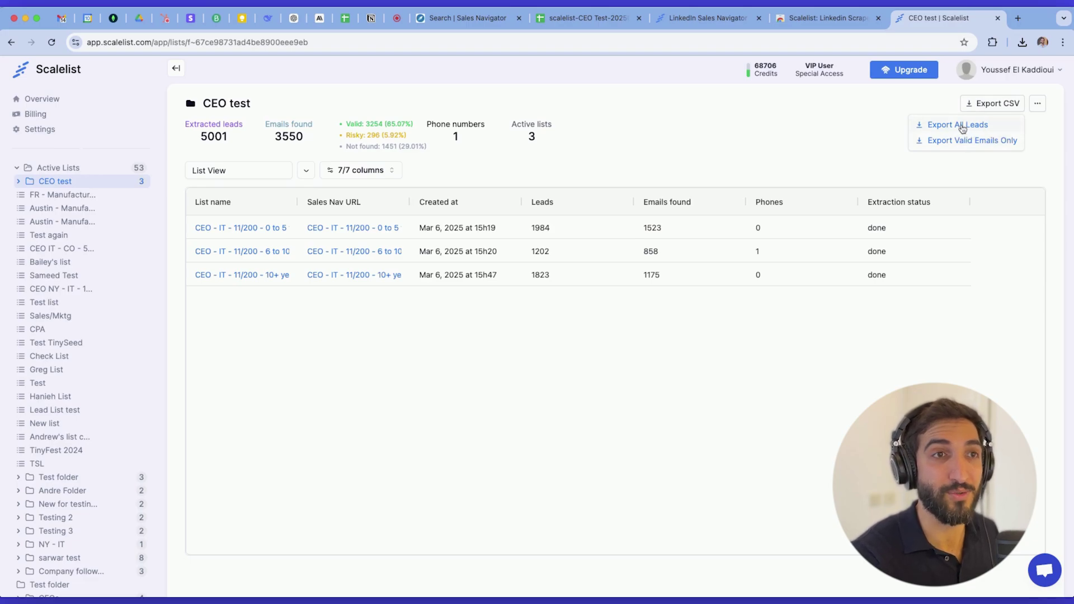
left_click(962, 127)
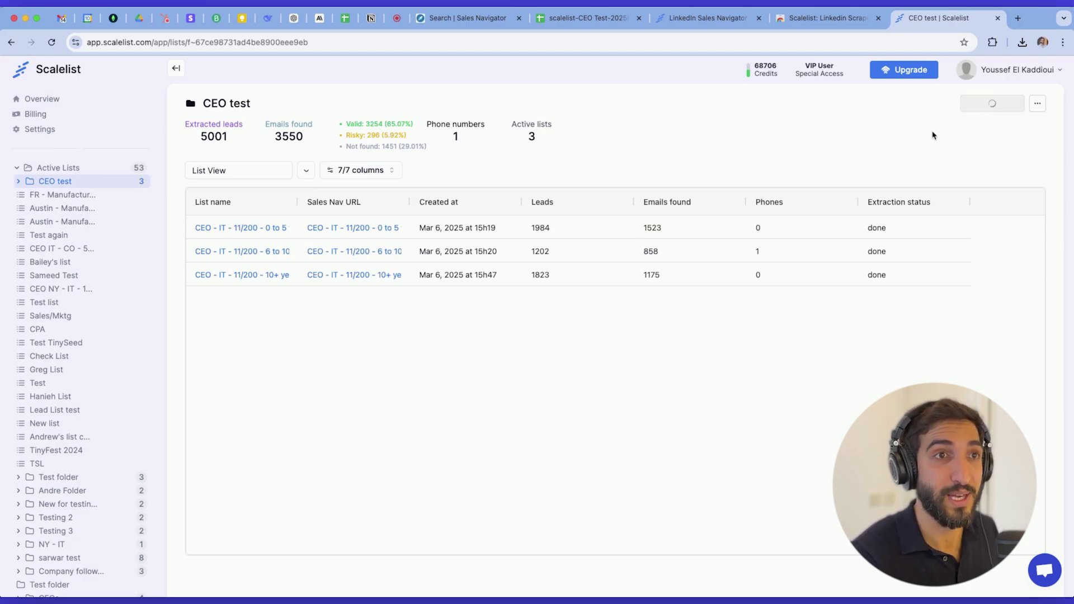